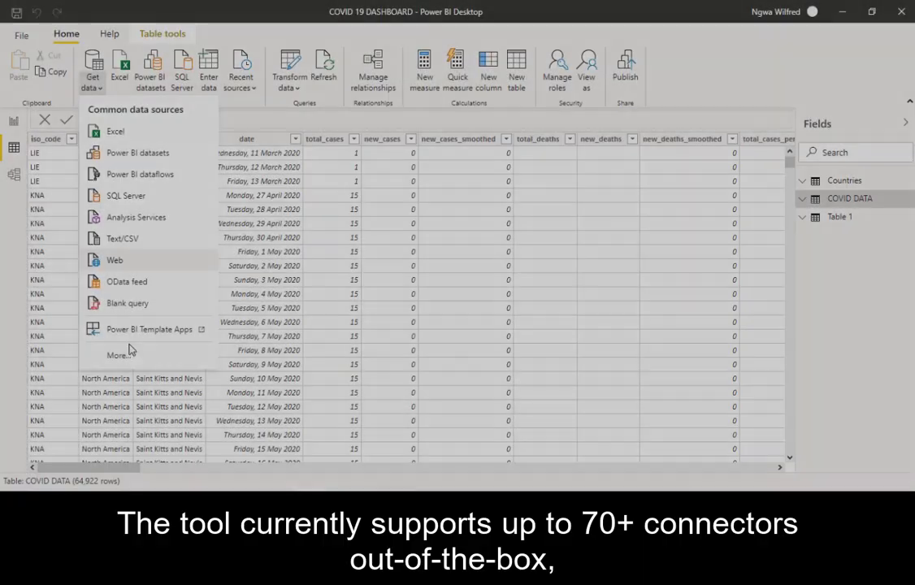
- Browse the full list of data connectors under Get data > More
click(122, 349)
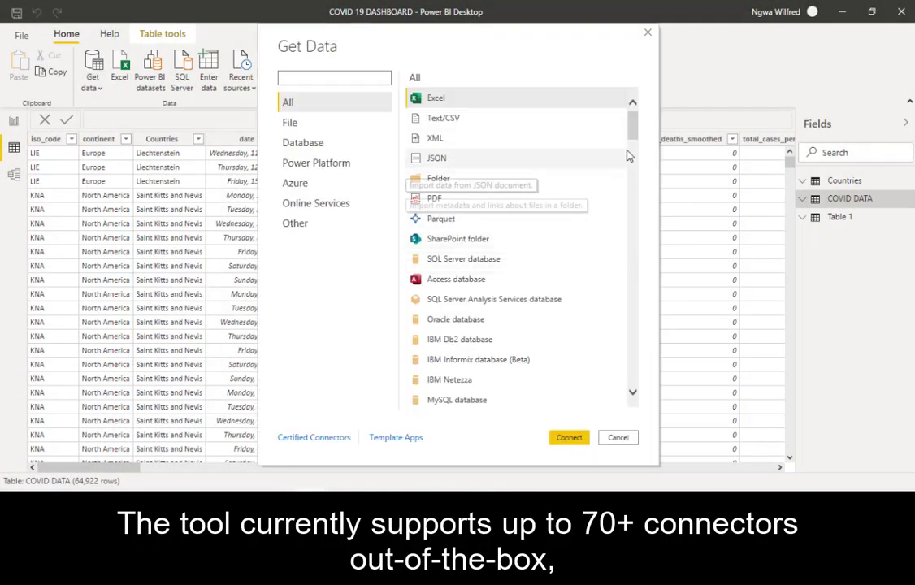
scroll(488, 179, down, 5)
scroll(613, 150, down, 6)
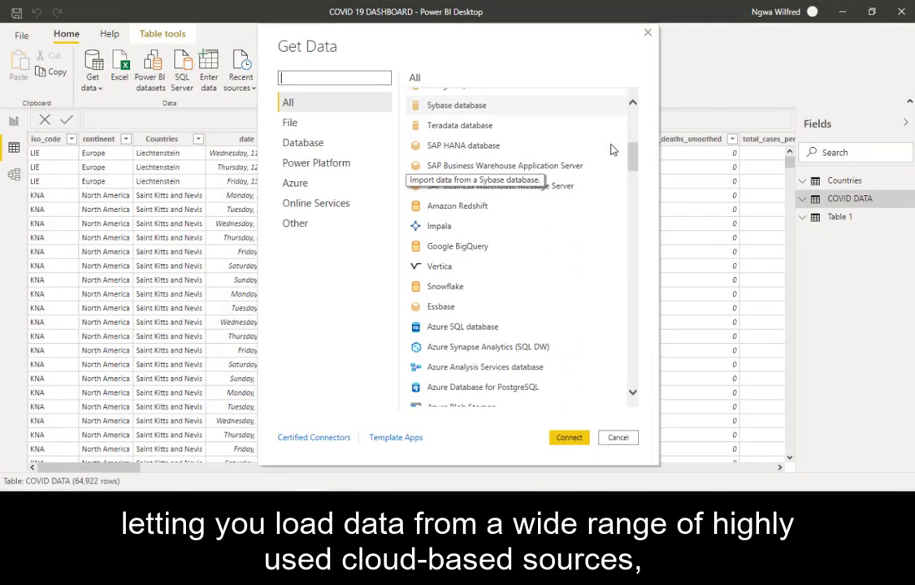
scroll(606, 154, down, 6)
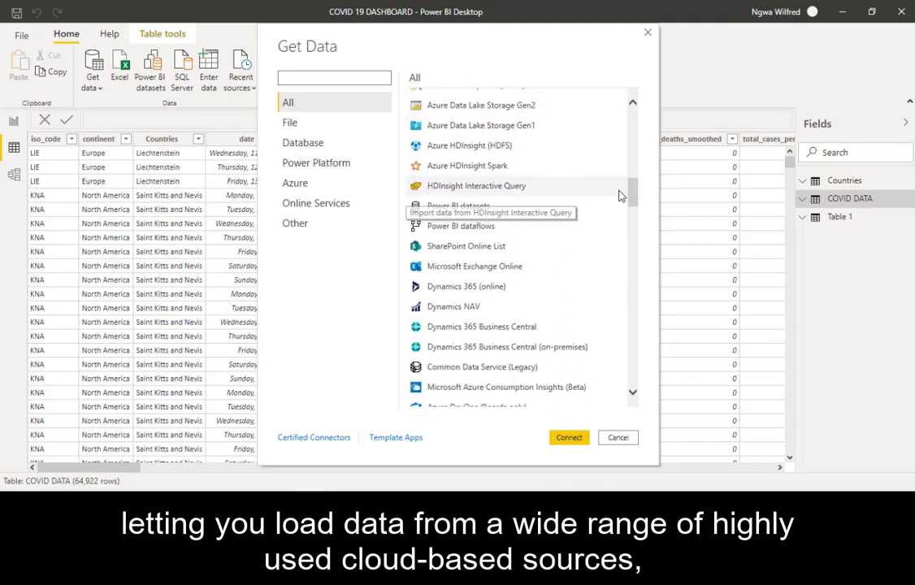
scroll(633, 209, down, 6)
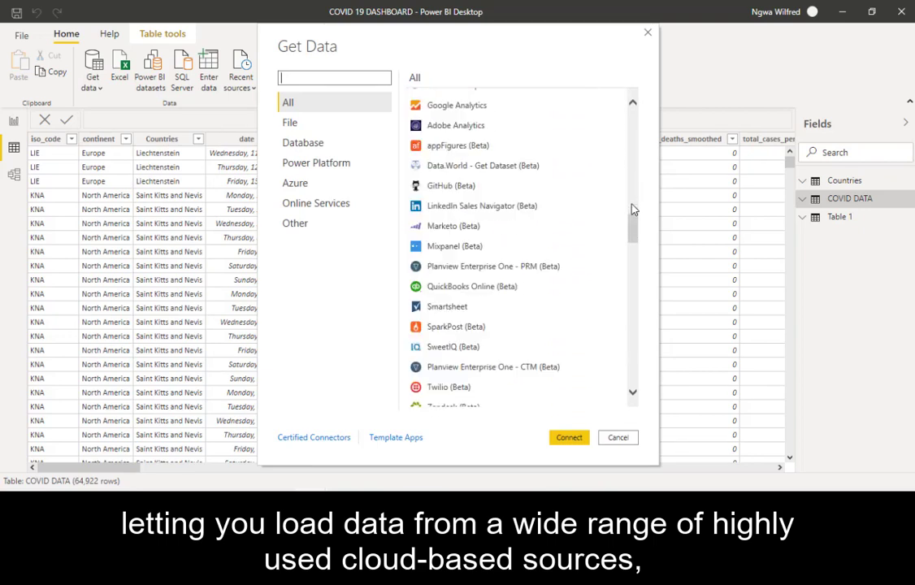
scroll(632, 208, down, 8)
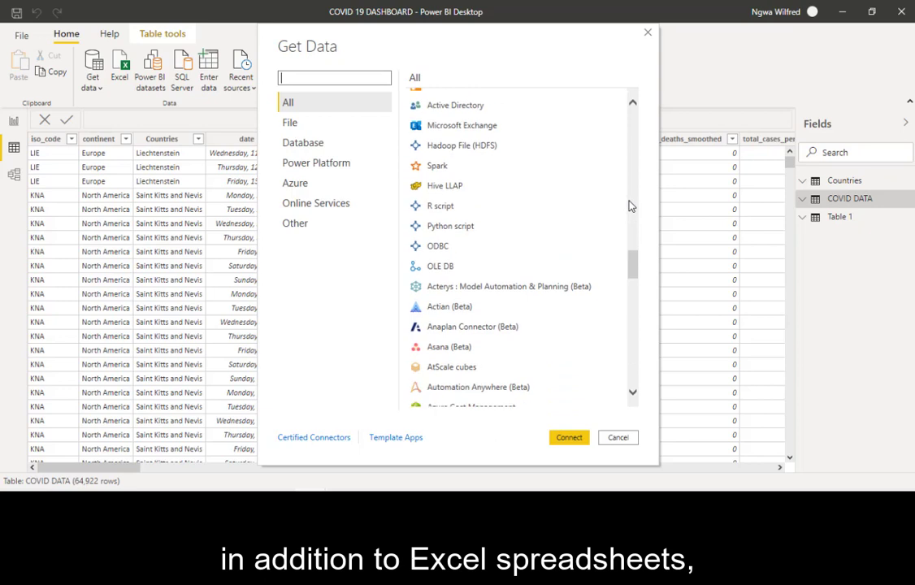
scroll(631, 206, down, 8)
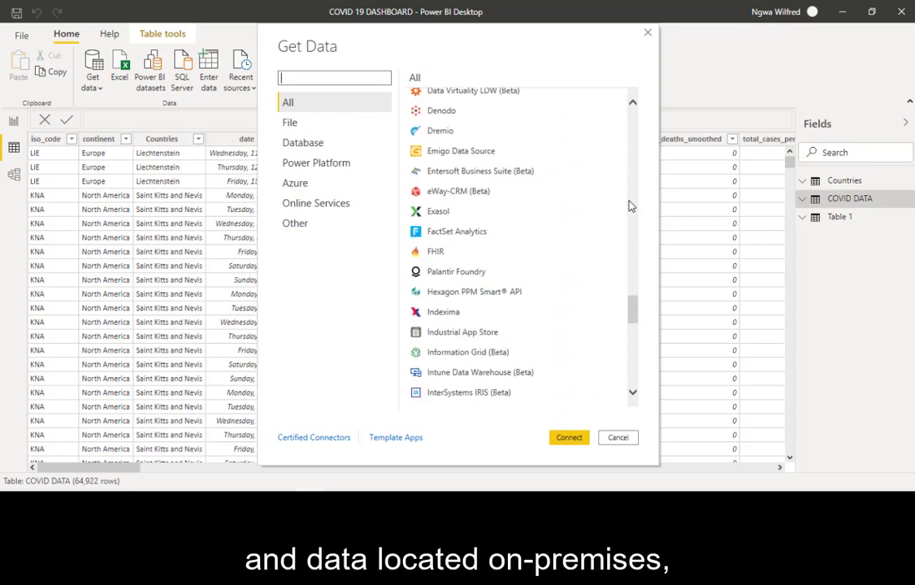
scroll(630, 206, down, 8)
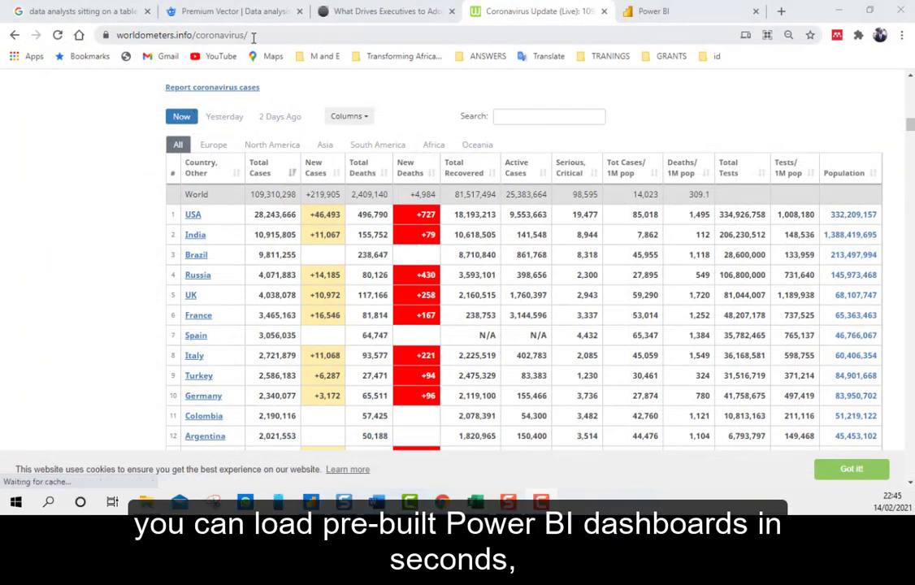
- Copy the worldometers coronavirus page address from Chrome's address bar and return to Power BI
click(132, 36)
right_click(132, 38)
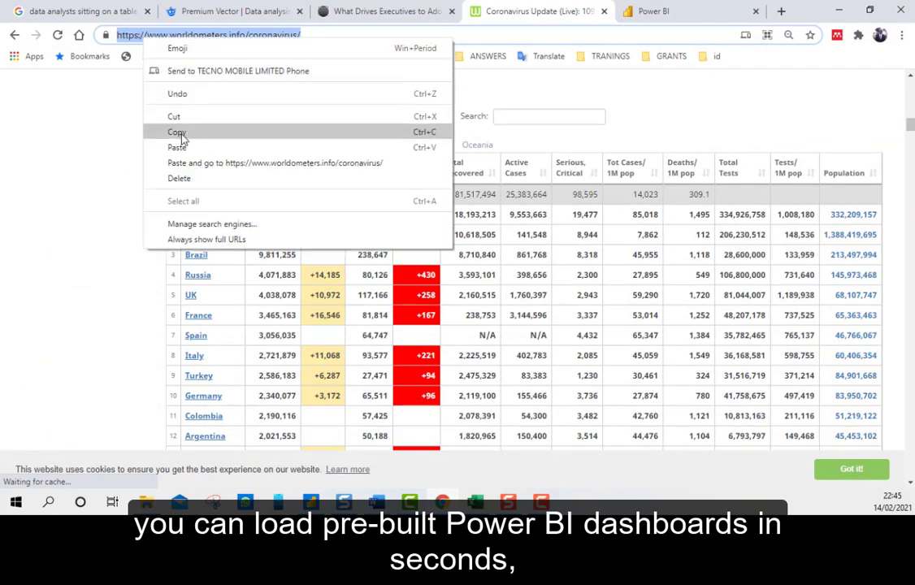
click(166, 127)
click(313, 504)
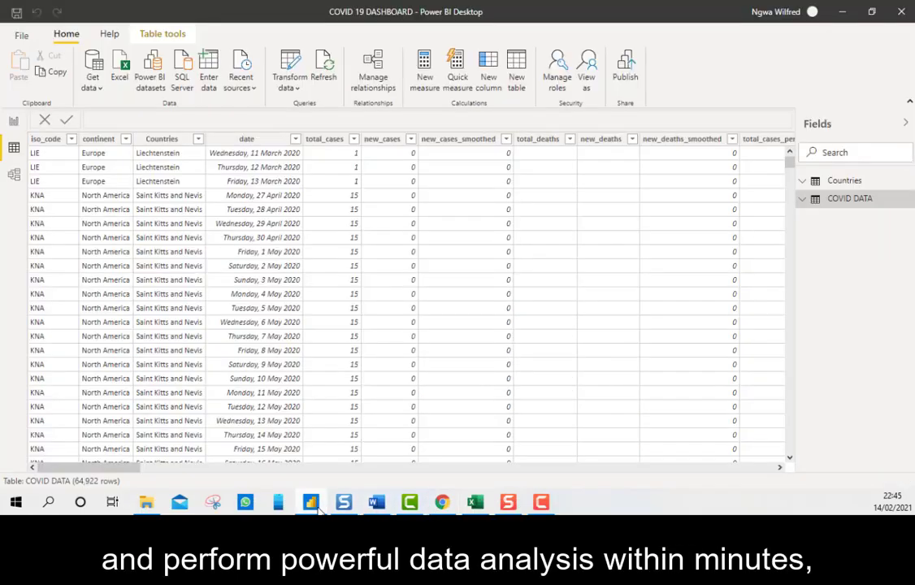
- Import Table 1 from the worldometers coronavirus URL using the Web connector
click(93, 81)
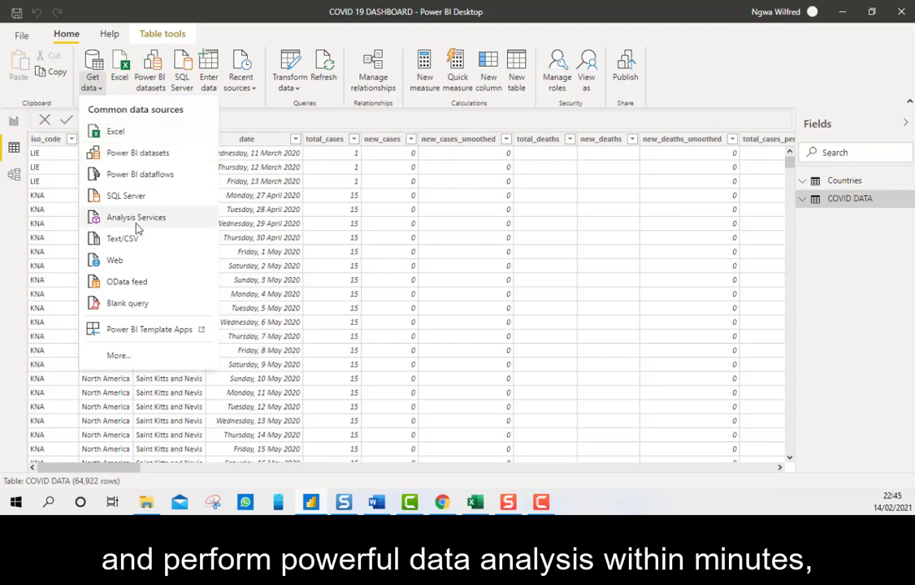
click(136, 259)
right_click(248, 248)
click(195, 248)
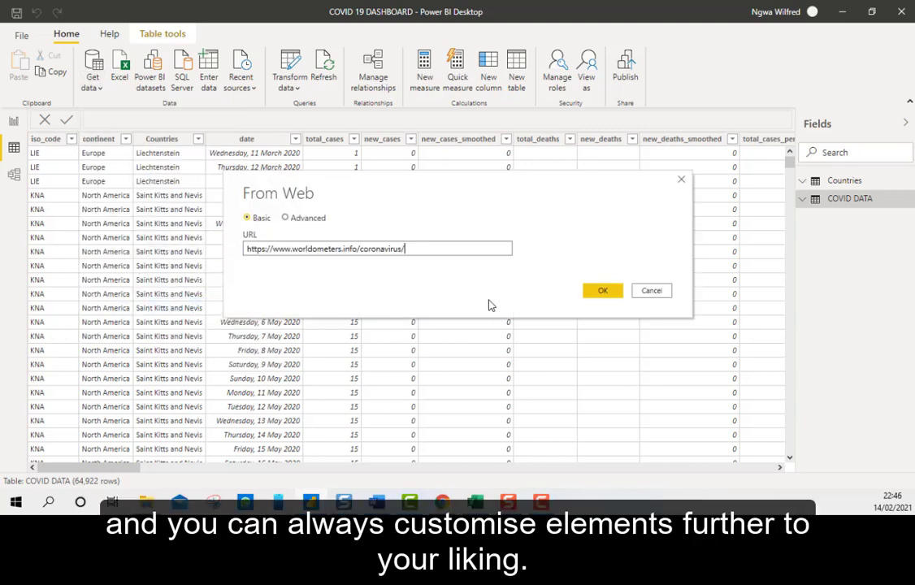
click(601, 295)
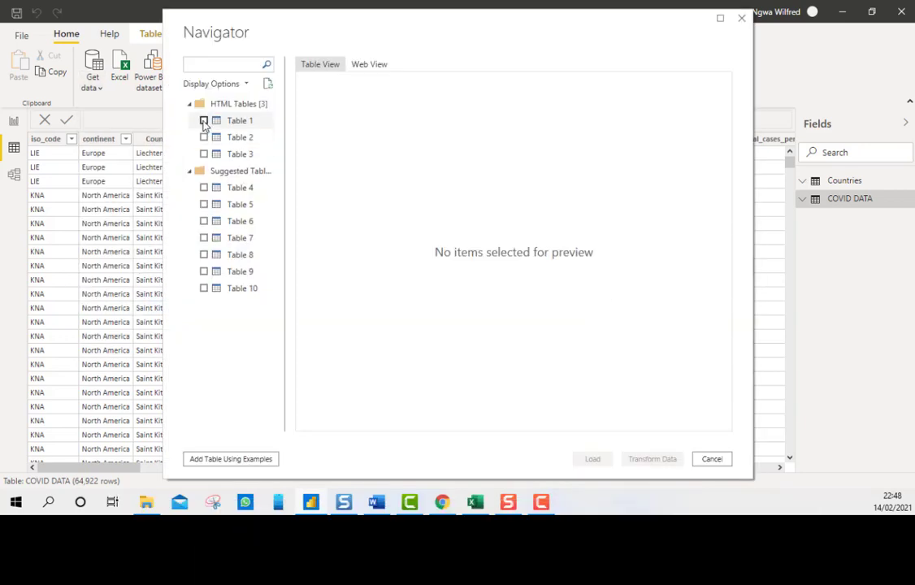
click(204, 121)
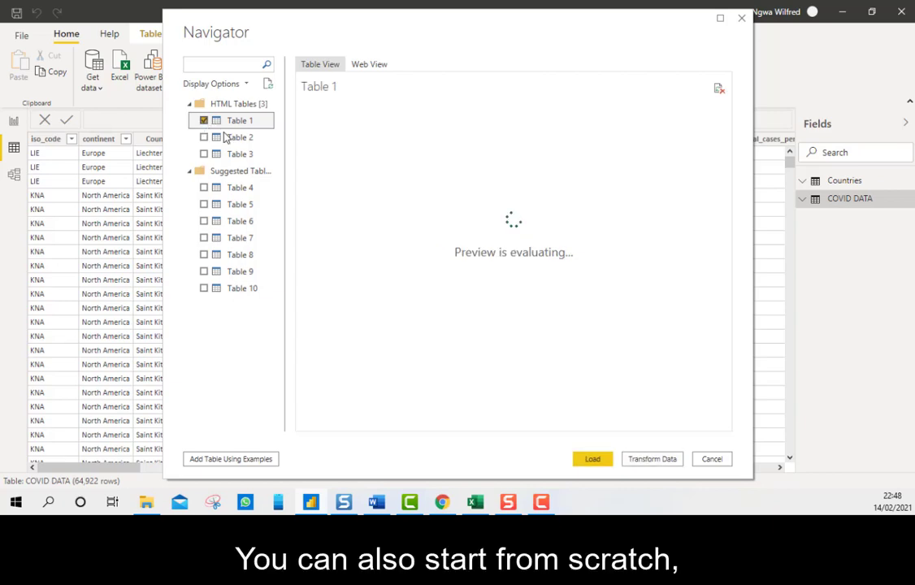
click(592, 457)
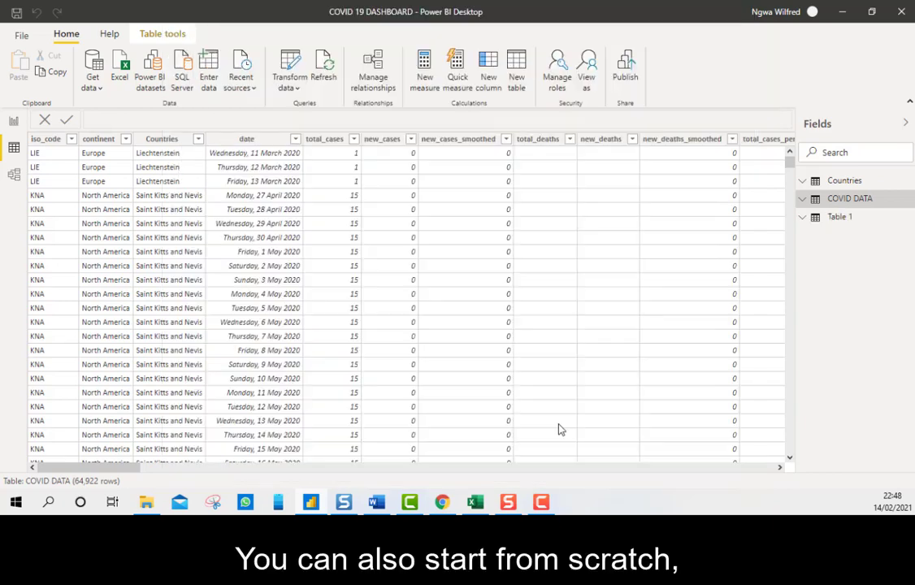
- Check Table 1's rows, then add a blank Page 1 to the report
click(837, 220)
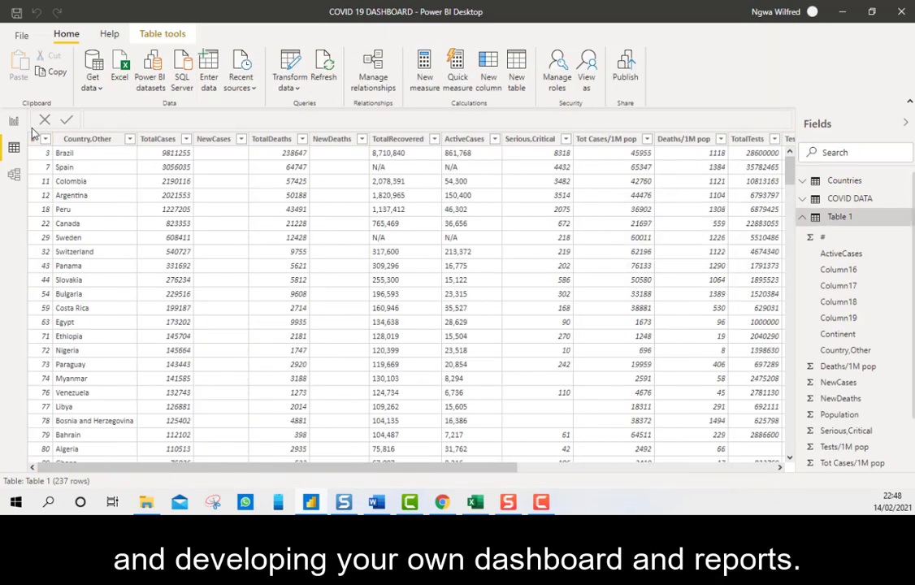
click(14, 122)
click(123, 460)
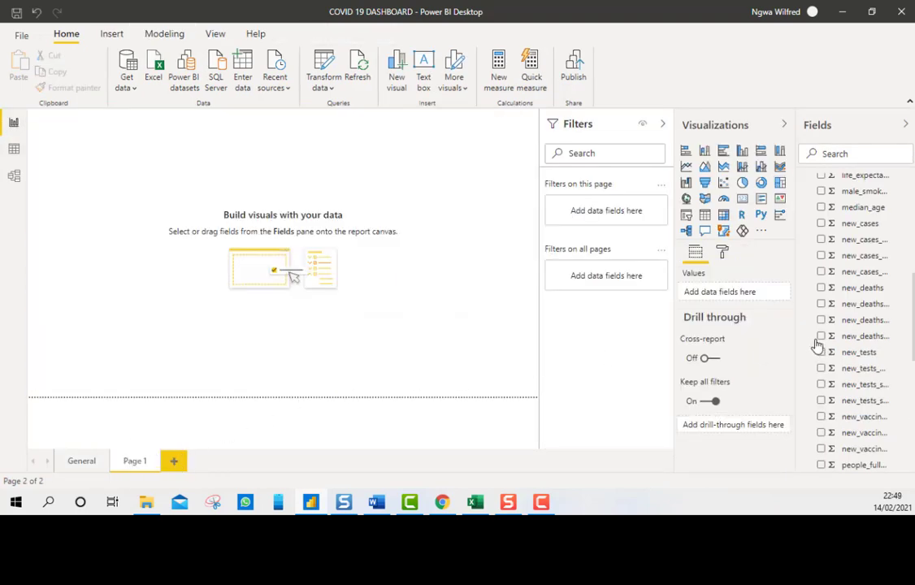
- Map Countries on an enlarged map with bubbles sized by new_cases and coloured by continent
scroll(837, 326, up, 10)
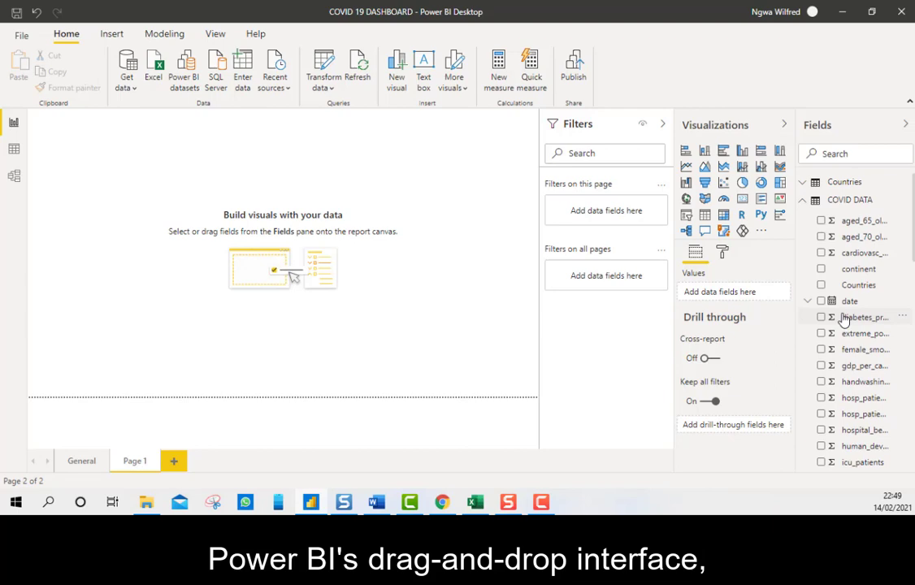
click(821, 285)
drag(184, 238, 521, 379)
scroll(837, 325, down, 10)
click(771, 291)
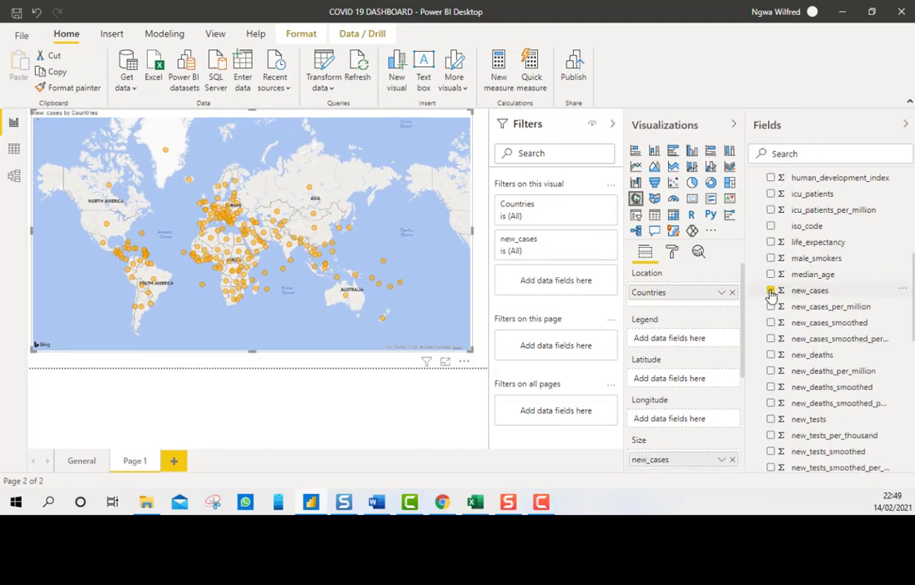
scroll(771, 292, up, 10)
click(771, 269)
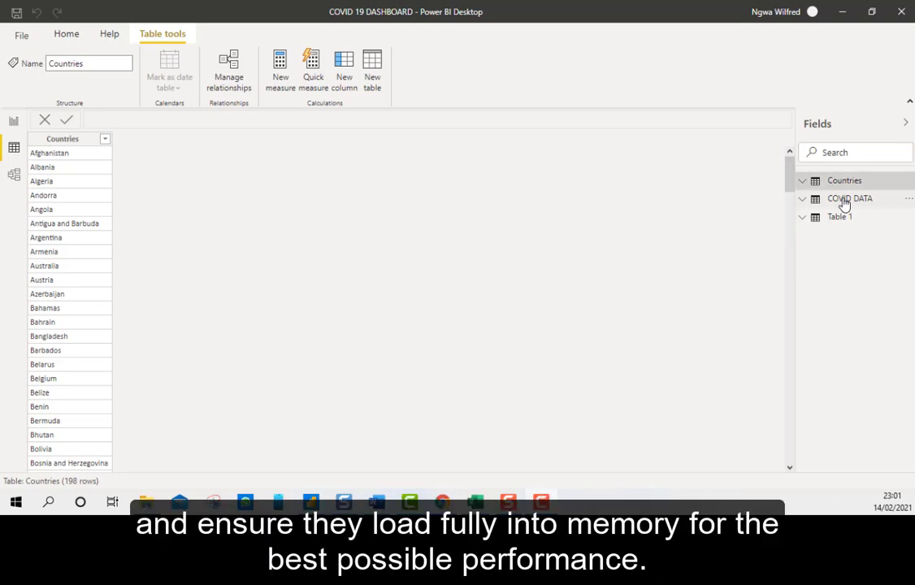
- Show the COVID DATA table's 64,922 rows in Data view
click(843, 200)
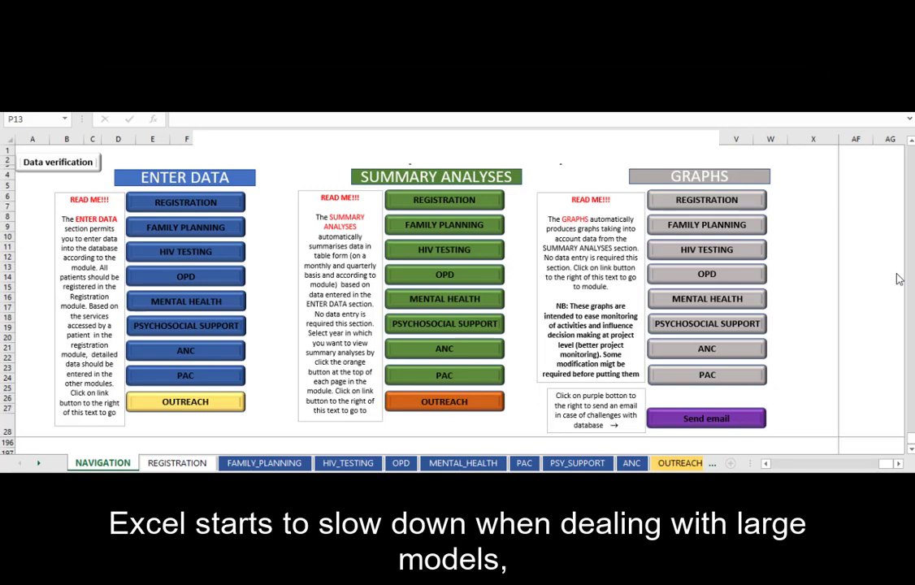
click(730, 202)
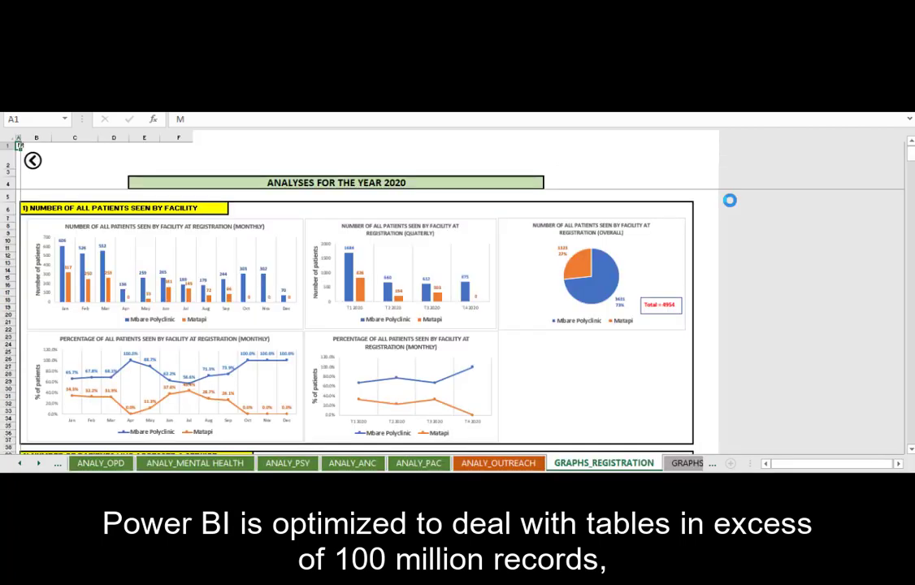
scroll(376, 257, down, 5)
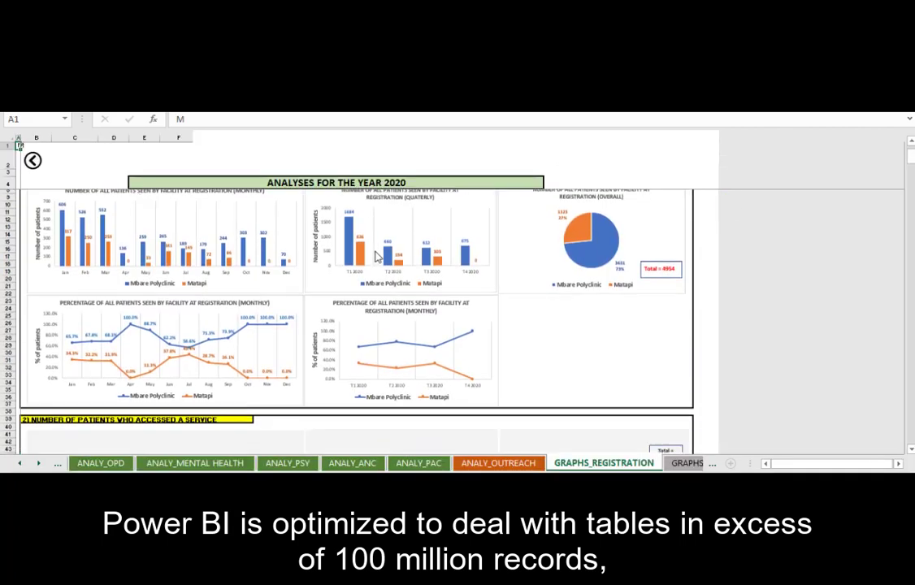
click(32, 160)
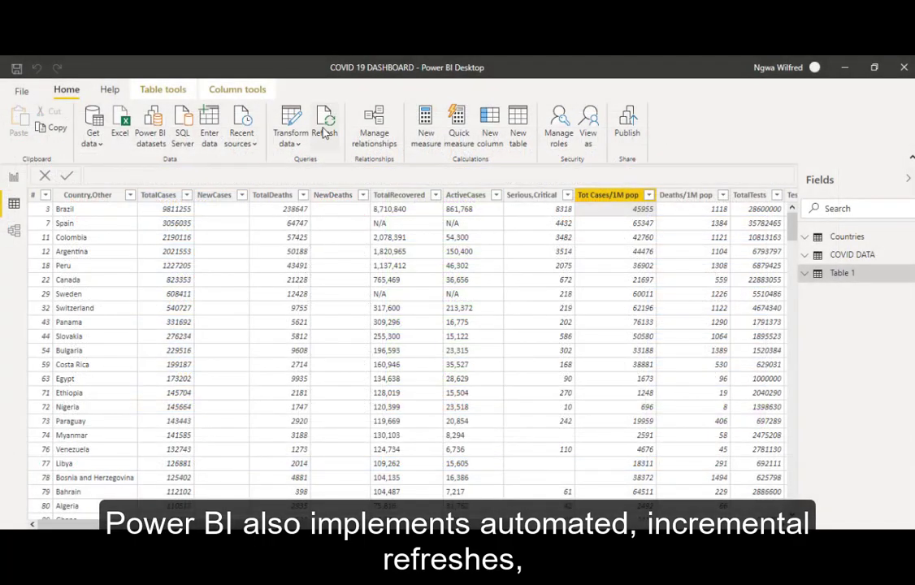
- Refresh all tables, then widen the Visualizations pane on the blank Page 1
click(324, 130)
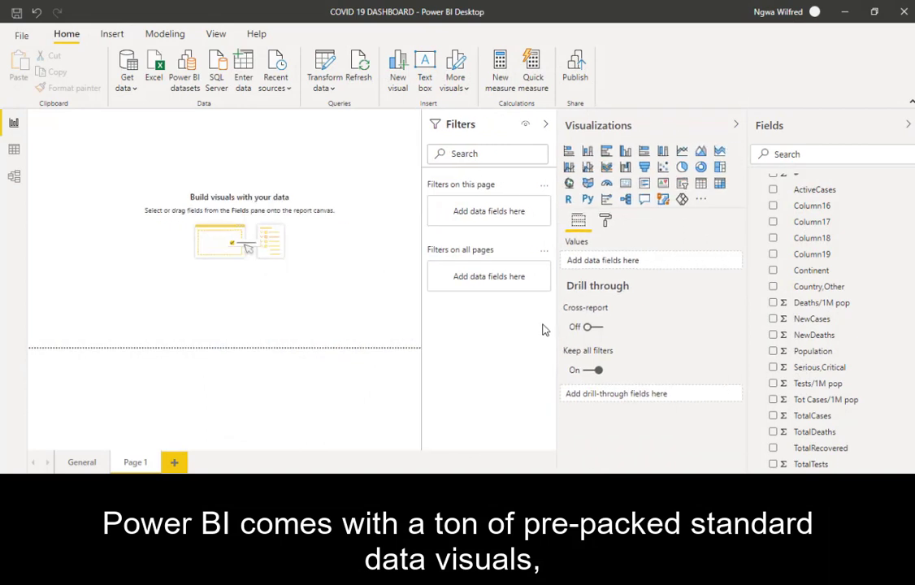
drag(556, 328, 464, 325)
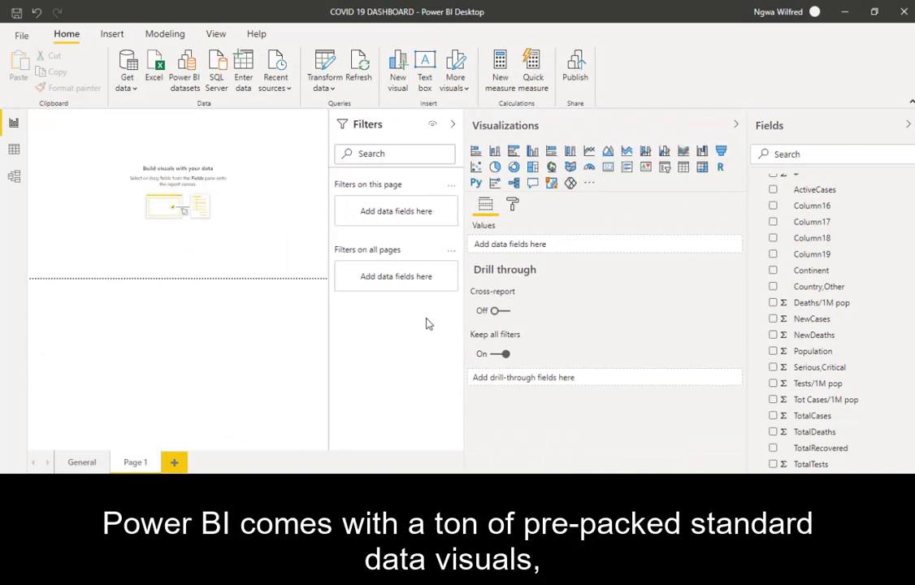
- Add a map visual plotting Country,Other
click(551, 167)
scroll(813, 285, up, 2)
scroll(813, 282, down, 3)
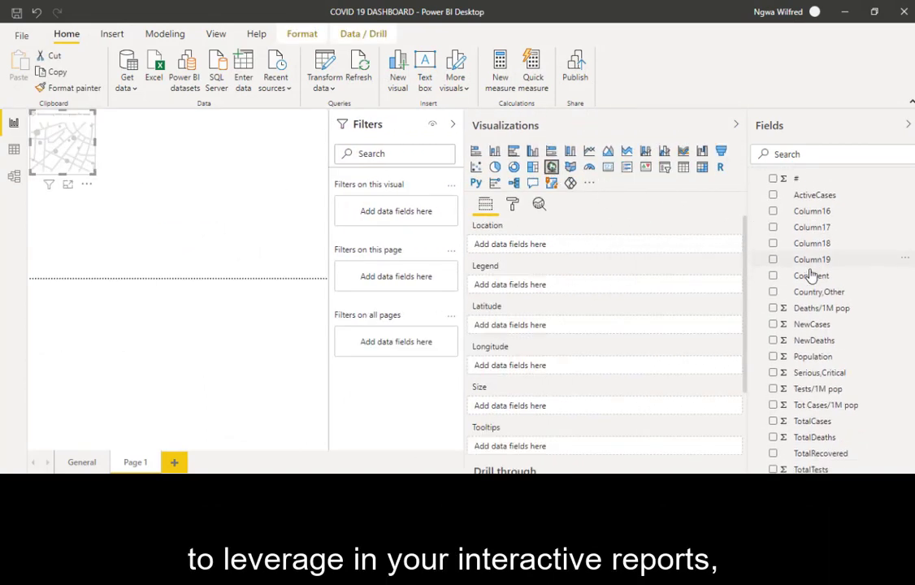
click(773, 286)
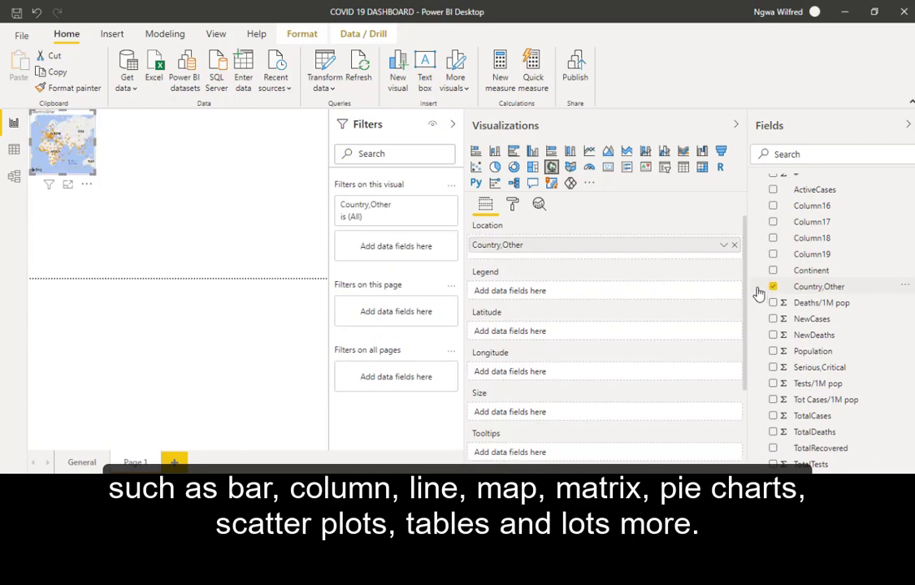
- Add an enlarged TotalCases by Country,Other table and convert it to a clustered bar chart
key(Escape)
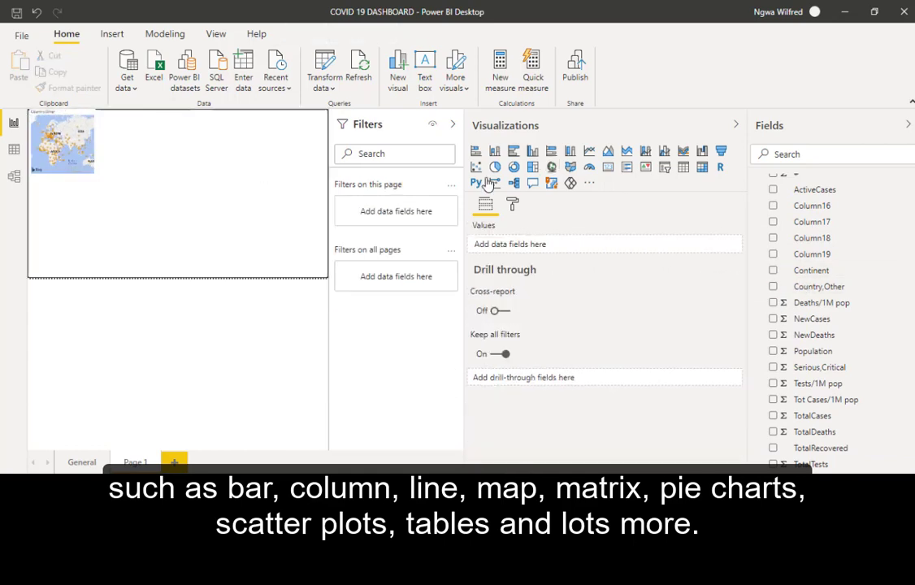
click(682, 168)
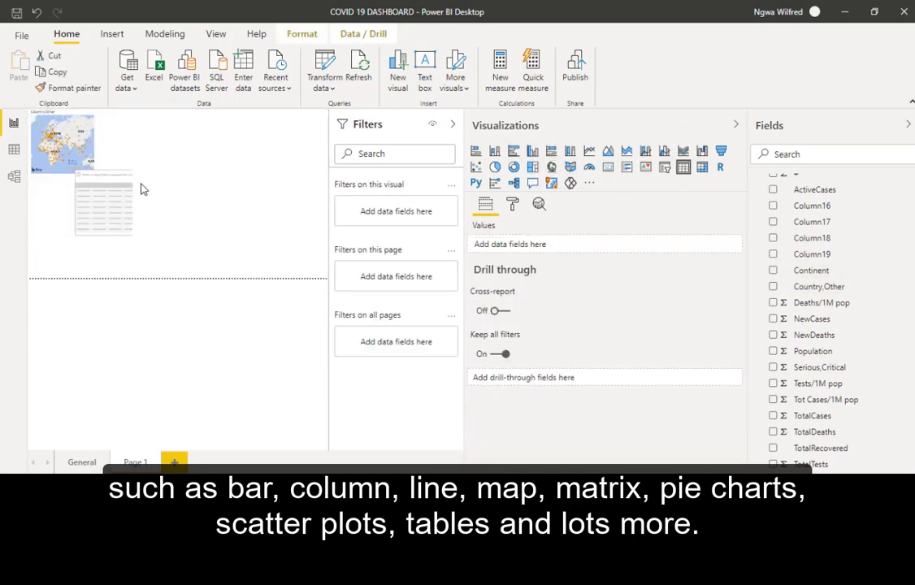
click(785, 289)
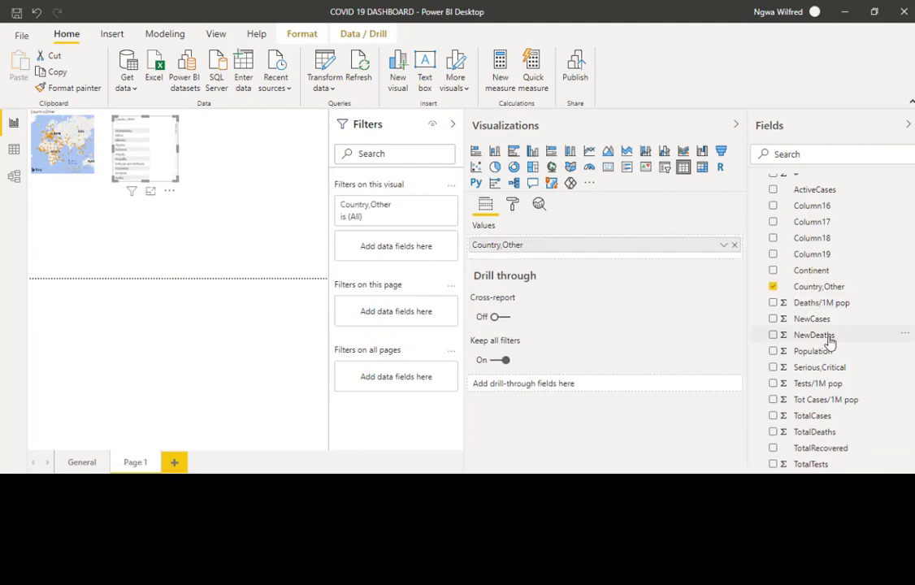
click(773, 416)
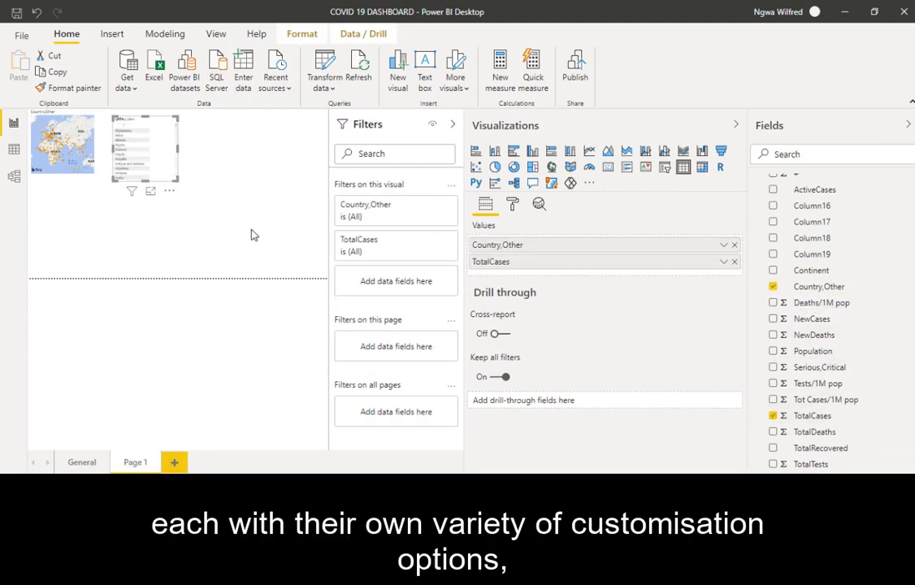
drag(179, 183, 262, 268)
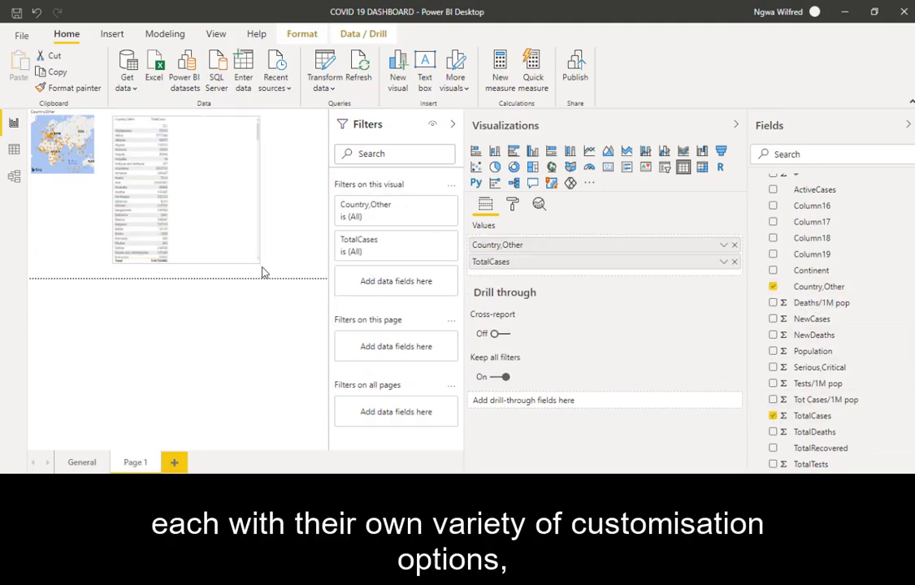
click(514, 151)
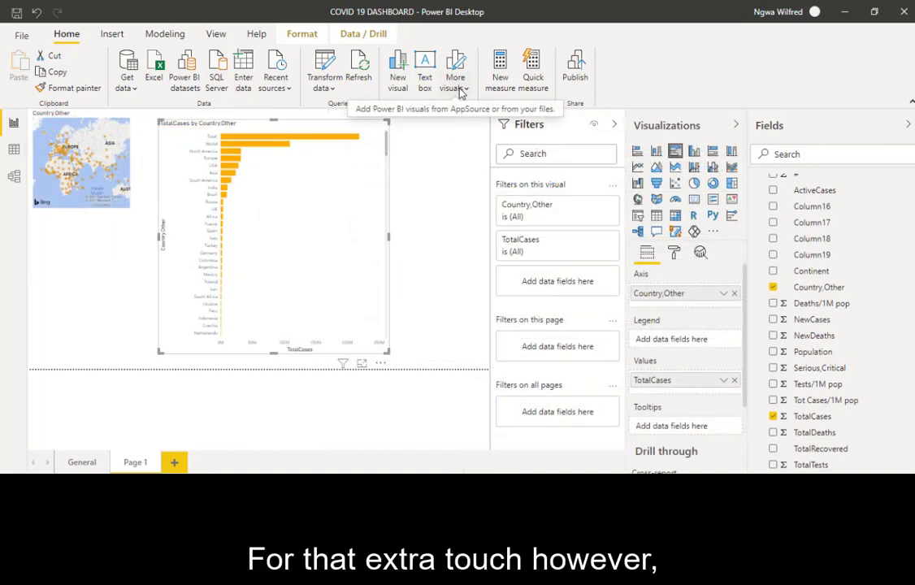
- Open AppSource custom visuals and filter to the Advanced Analytics category
click(457, 90)
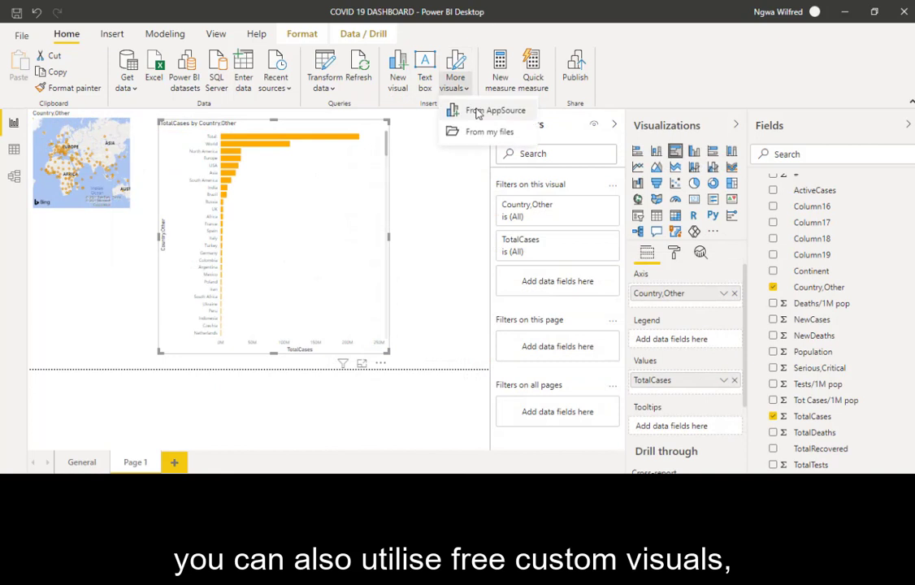
click(477, 113)
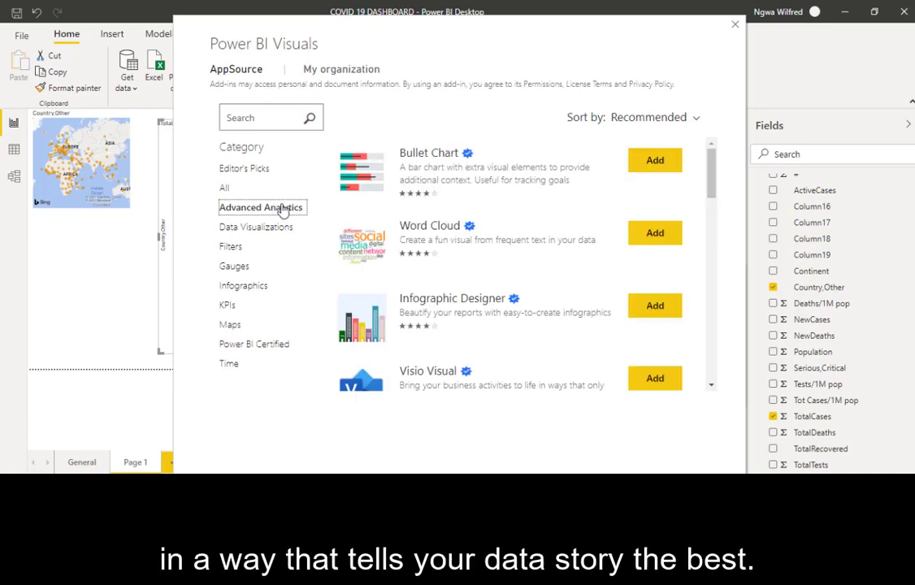
click(277, 209)
scroll(367, 252, down, 1)
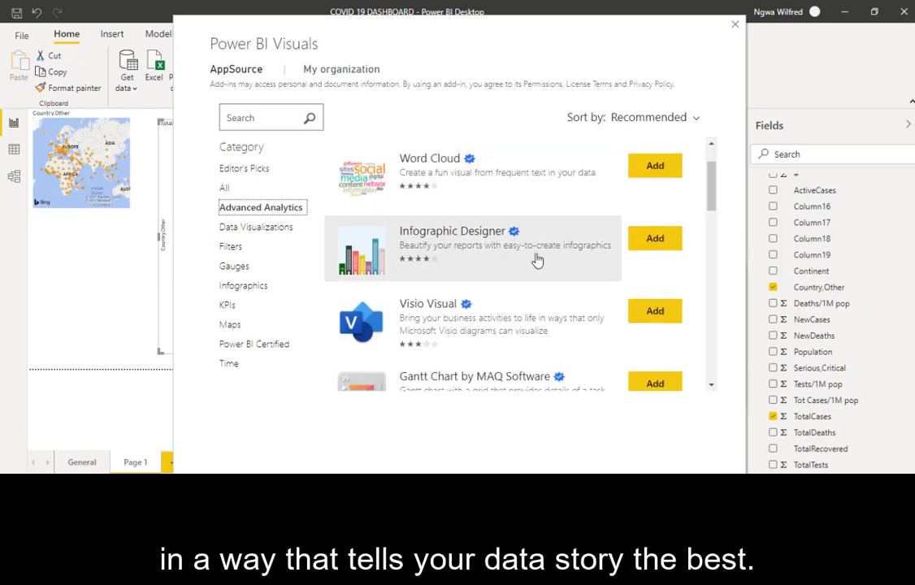
scroll(537, 260, down, 3)
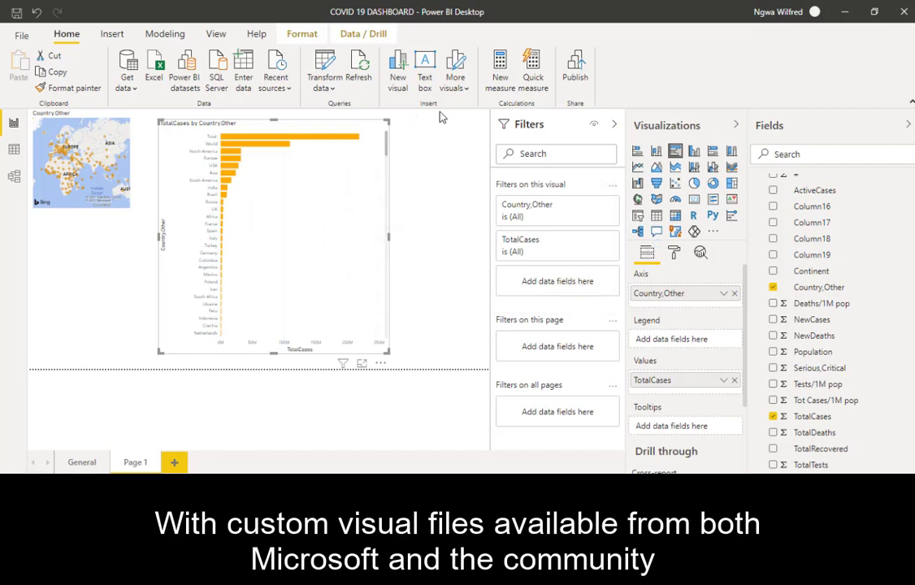
- Browse the Data Visualizations, Filters, Gauges, Infographics, Editor's Picks and All categories in AppSource
click(455, 81)
click(474, 116)
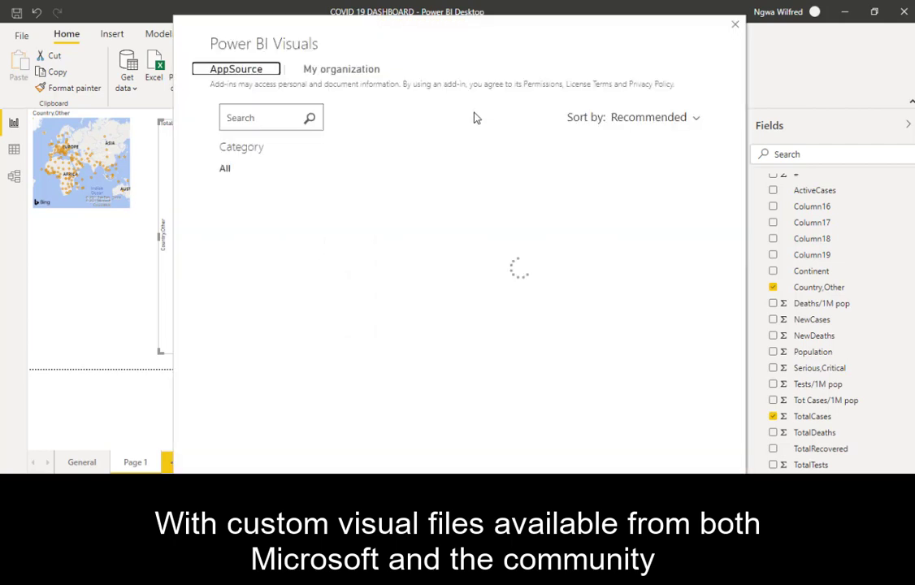
click(273, 234)
click(234, 248)
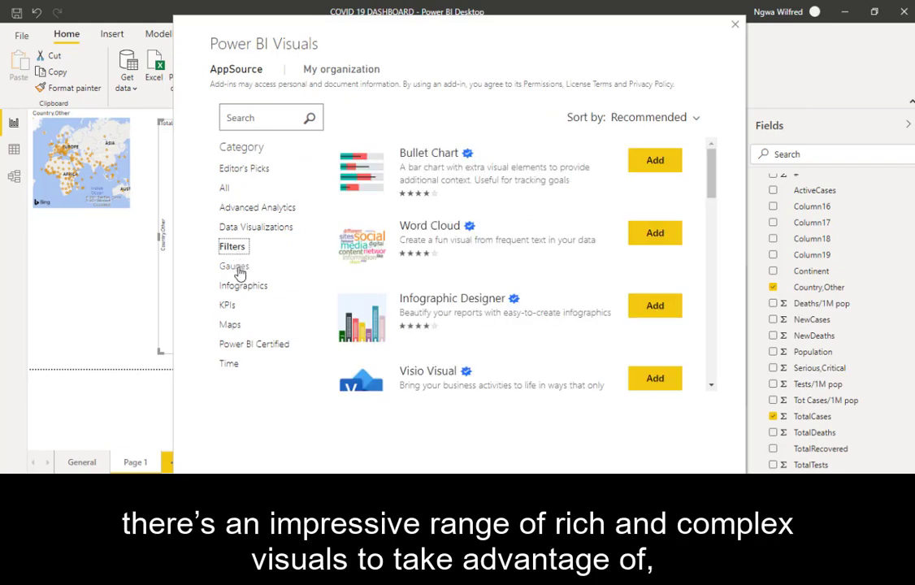
click(239, 269)
click(245, 286)
scroll(325, 259, down, 5)
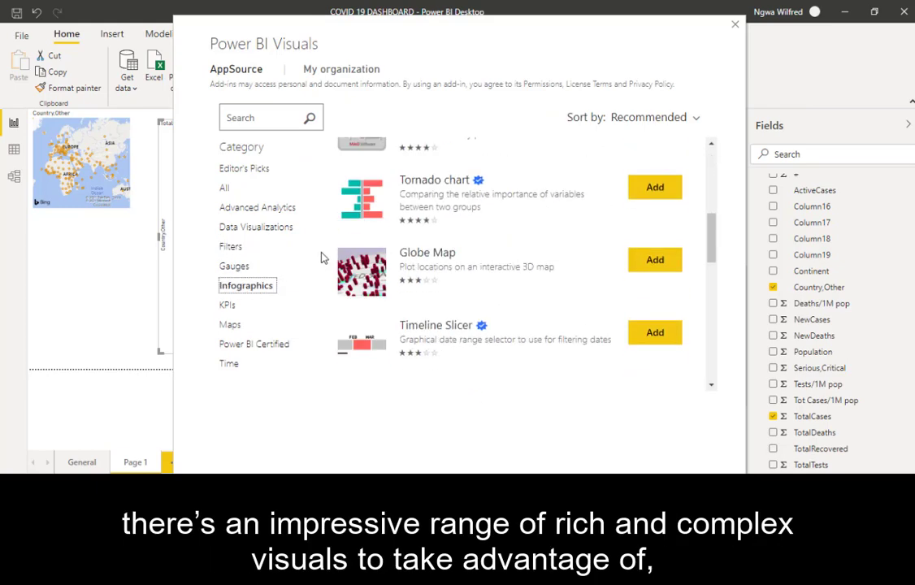
click(249, 171)
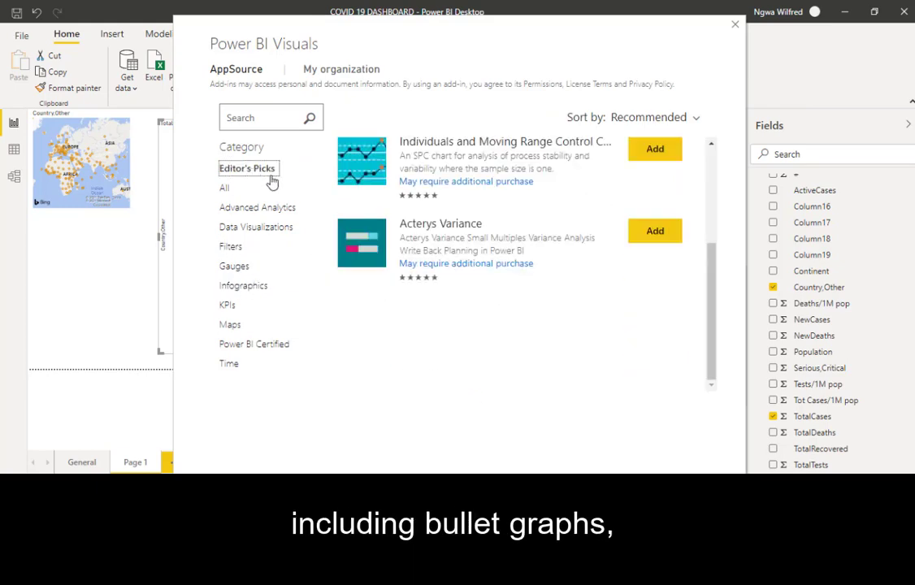
click(226, 188)
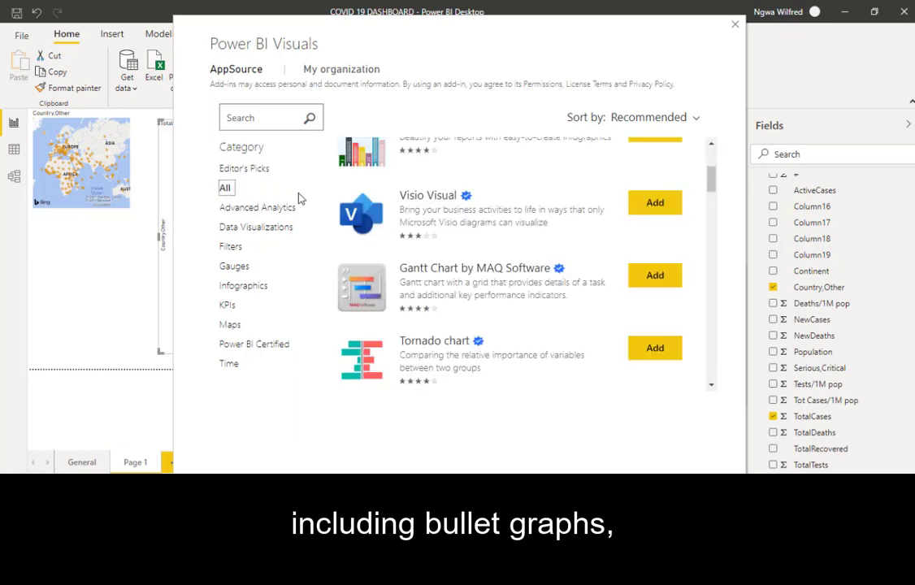
- Try adding the Drilldown Choropleth visual and dismiss the import error
scroll(694, 225, down, 10)
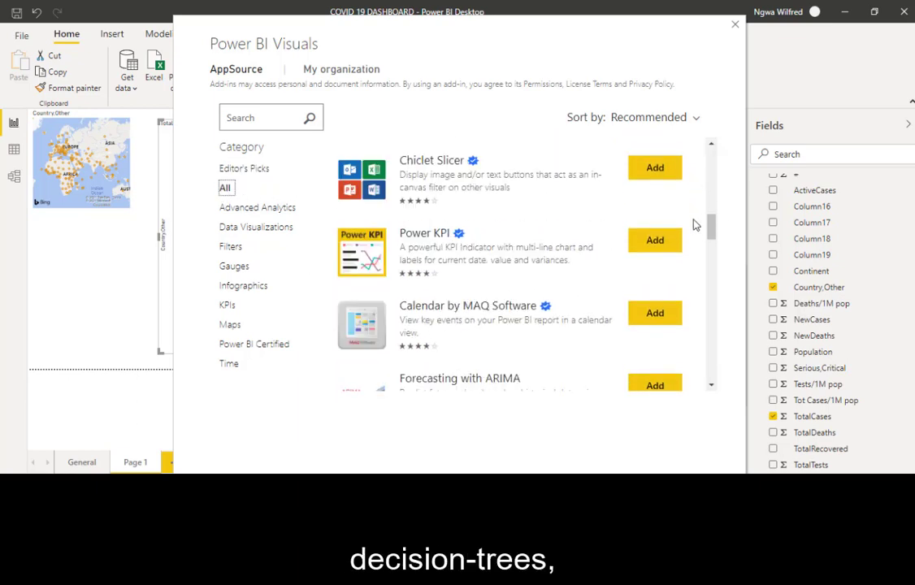
scroll(694, 225, down, 15)
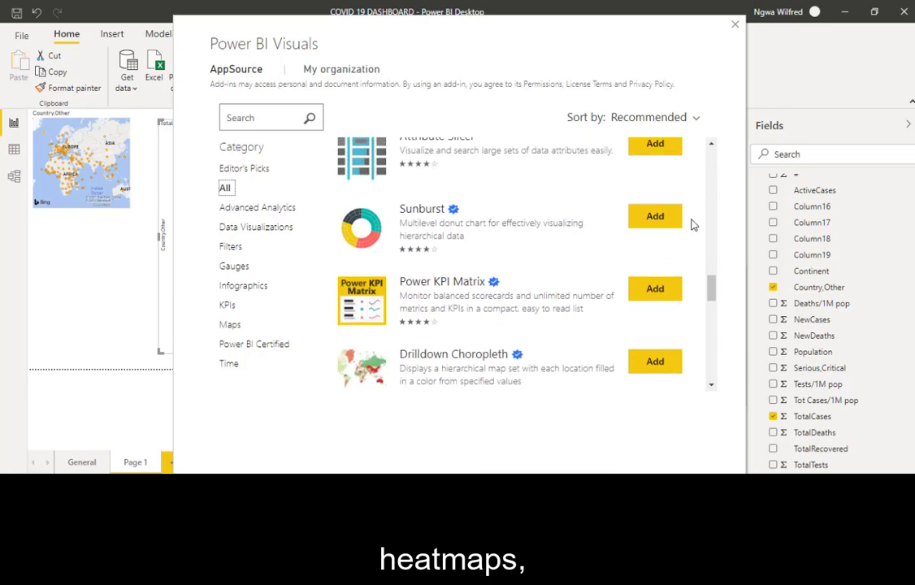
scroll(694, 225, down, 15)
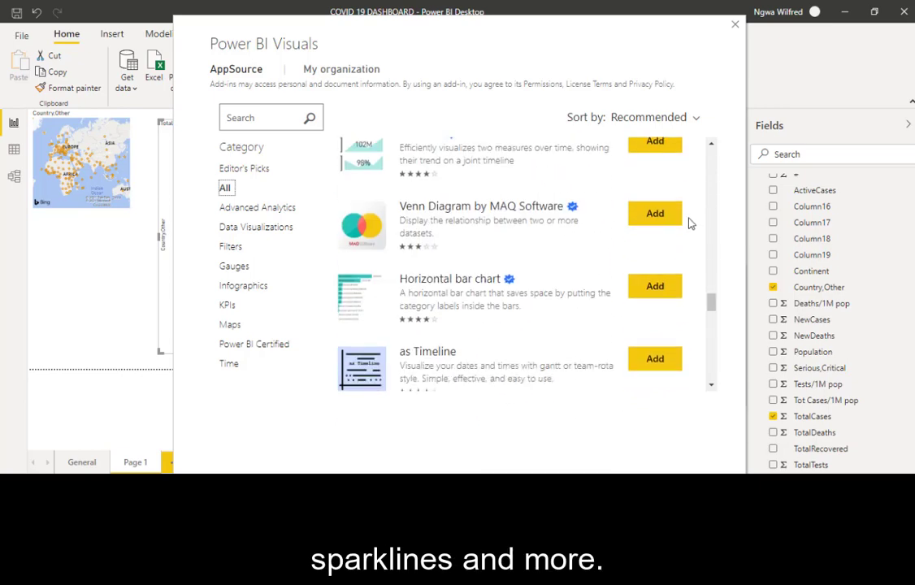
scroll(690, 223, down, 12)
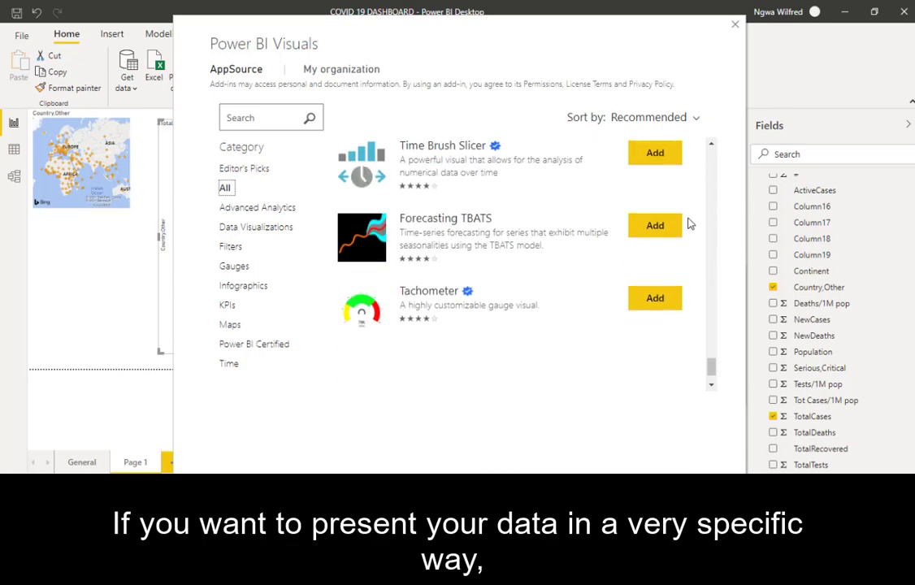
scroll(690, 223, up, 15)
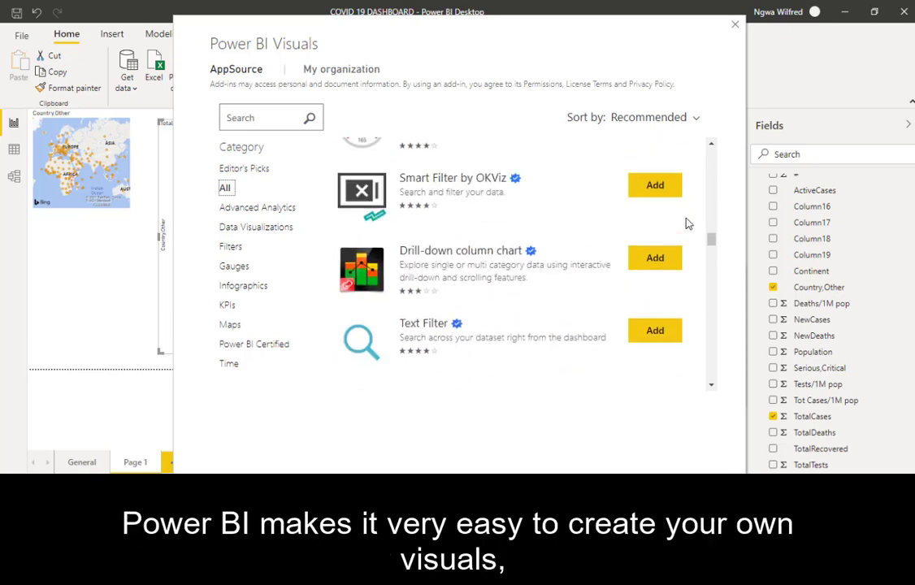
scroll(686, 223, up, 1)
click(658, 306)
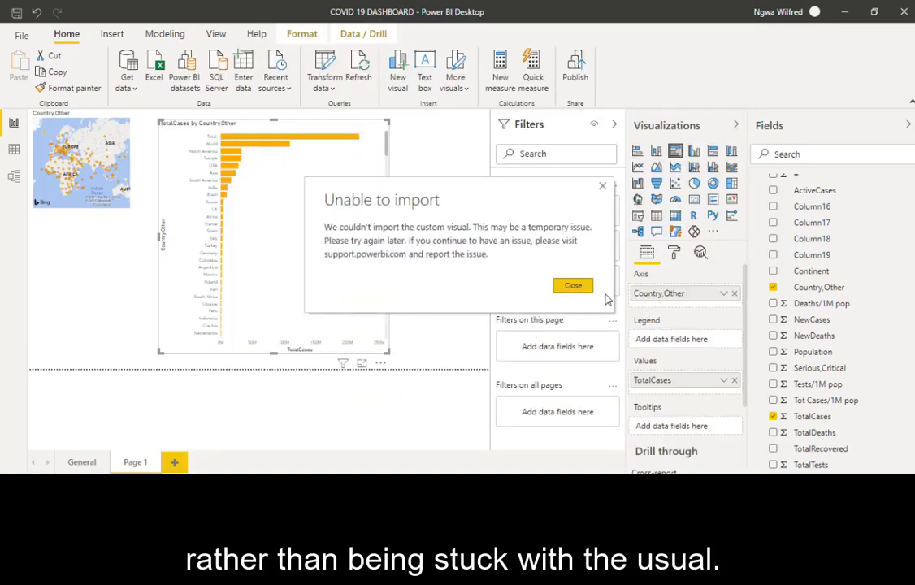
click(585, 289)
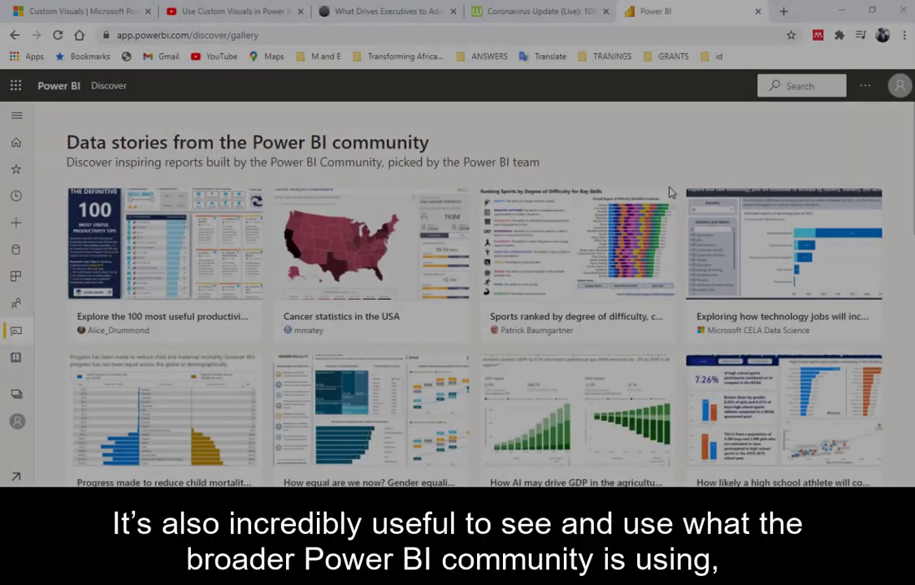
scroll(672, 193, down, 1)
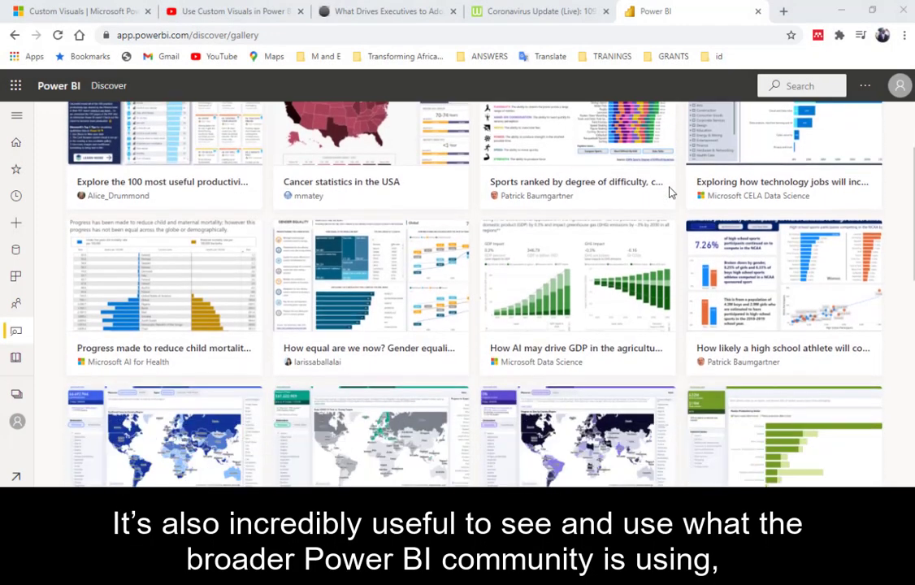